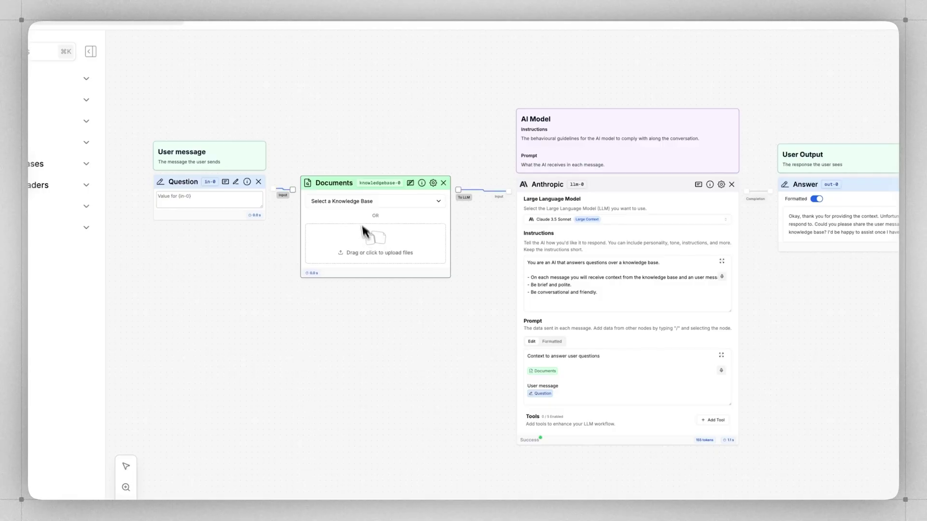
# Choose My Data 6 as the Documents step's knowledge base.
pyautogui.click(360, 205)
pyautogui.click(350, 224)
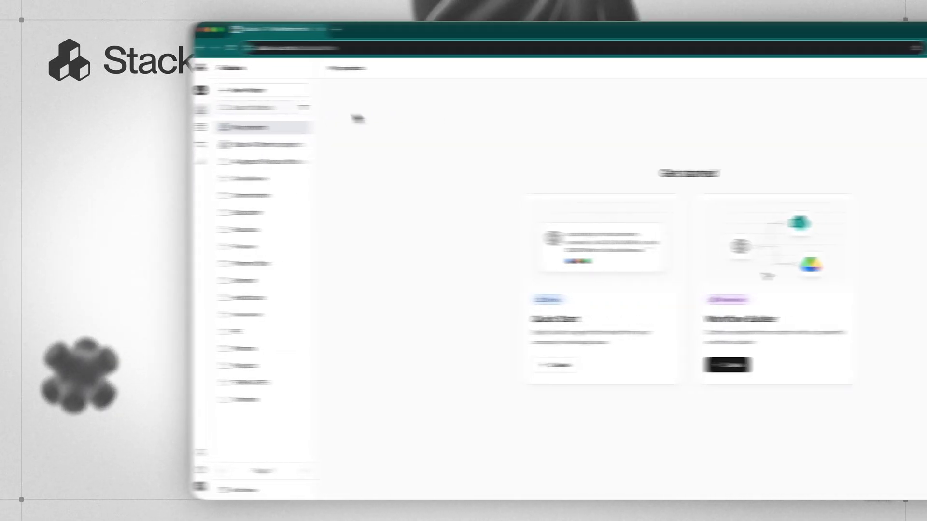
# Browse the Compliance and Features project folders, then start a New Project.
pyautogui.moveTo(47, 122)
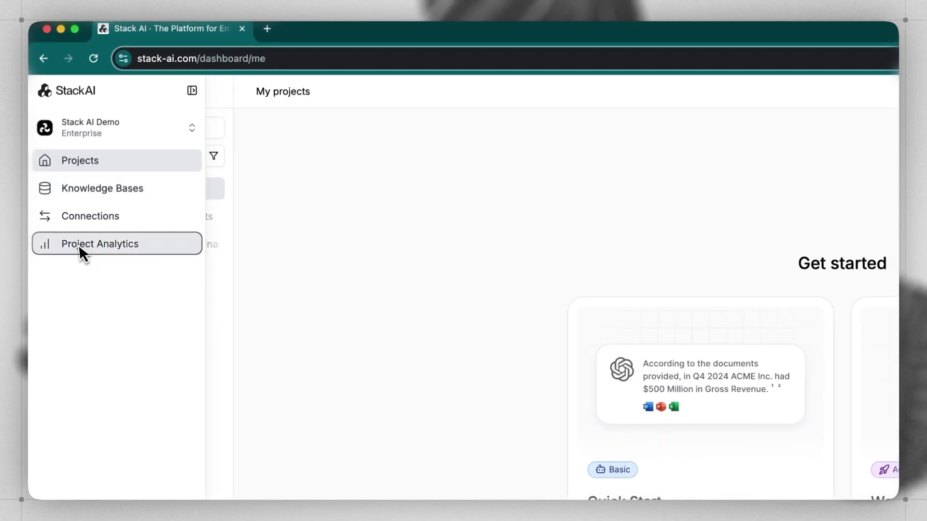
pyautogui.click(96, 166)
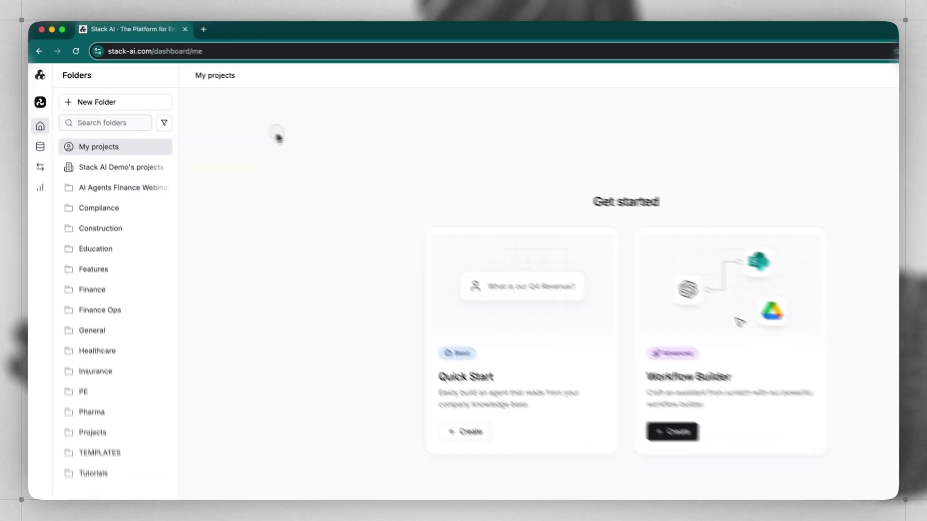
pyautogui.click(102, 181)
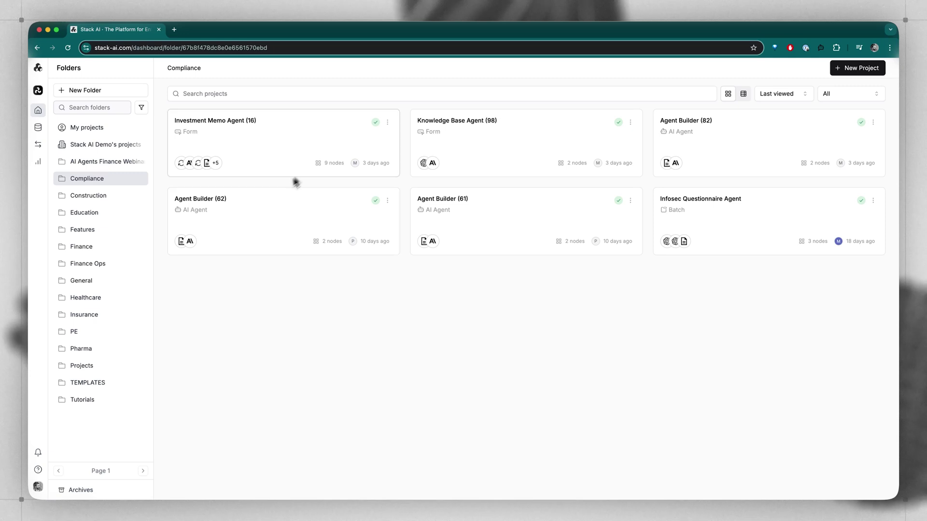
pyautogui.click(82, 229)
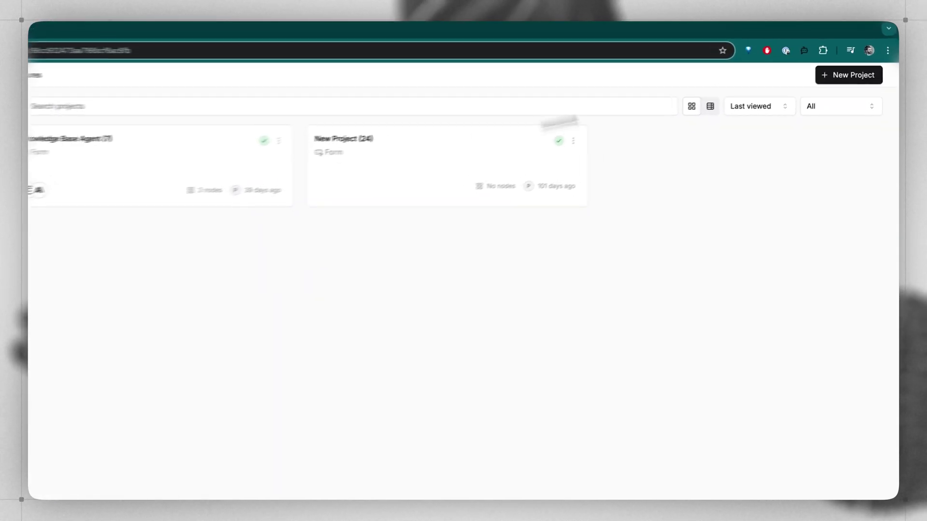
pyautogui.click(846, 81)
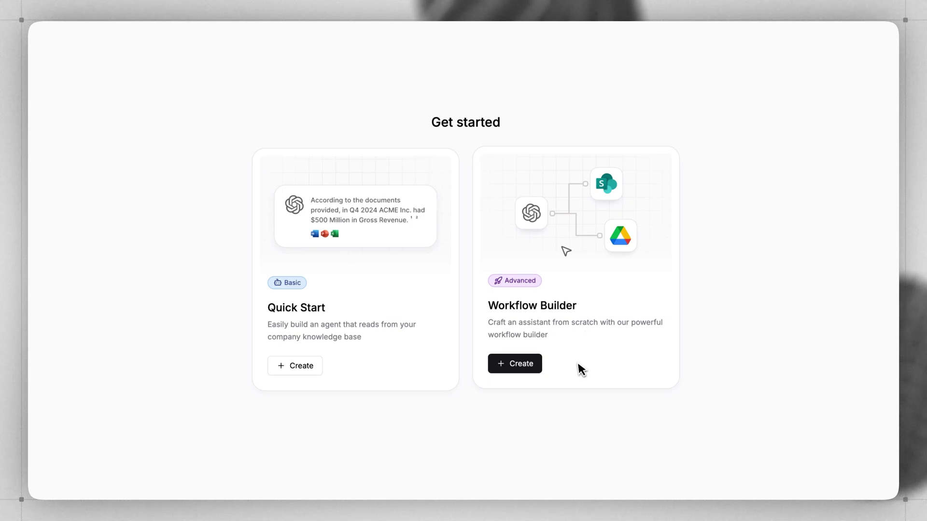
# Create a project from the Knowledge Base Agent template in the Workflow Builder gallery.
pyautogui.click(531, 364)
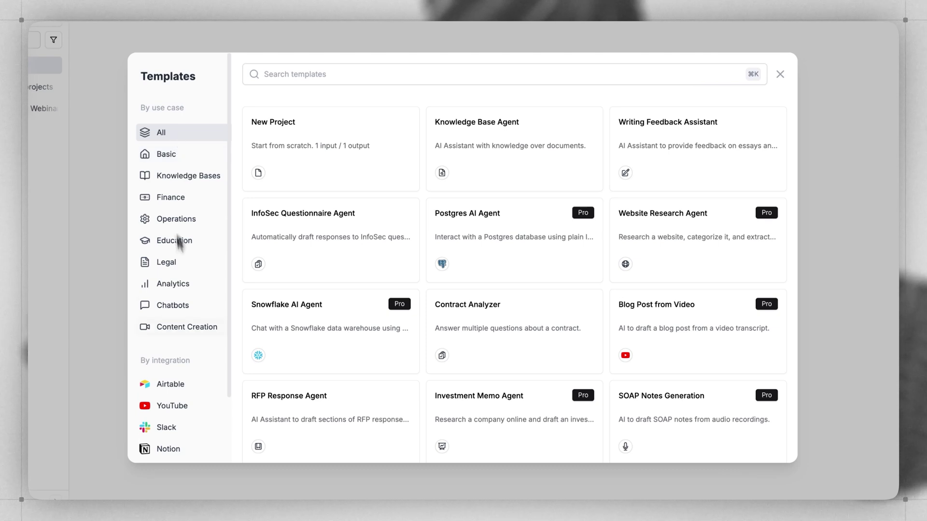
pyautogui.scroll(-3, 181, 290)
pyautogui.scroll(3, 182, 358)
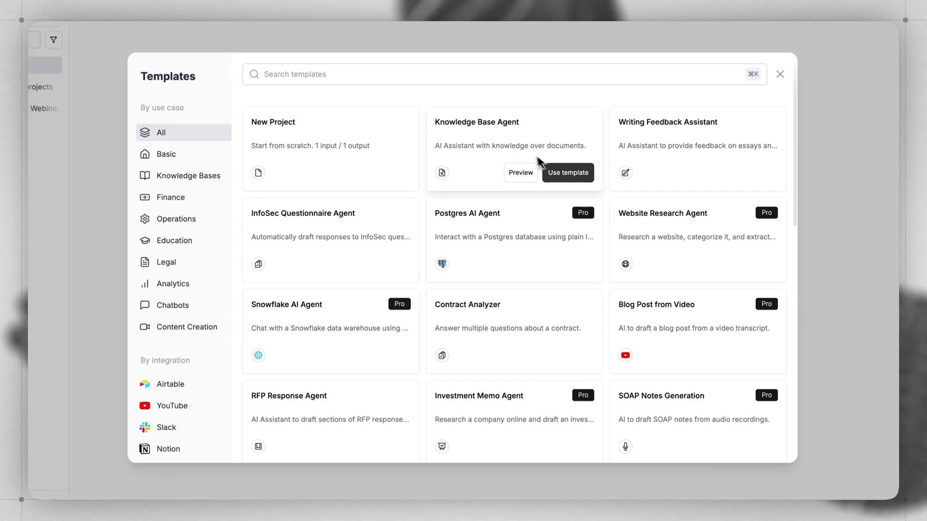
pyautogui.click(565, 173)
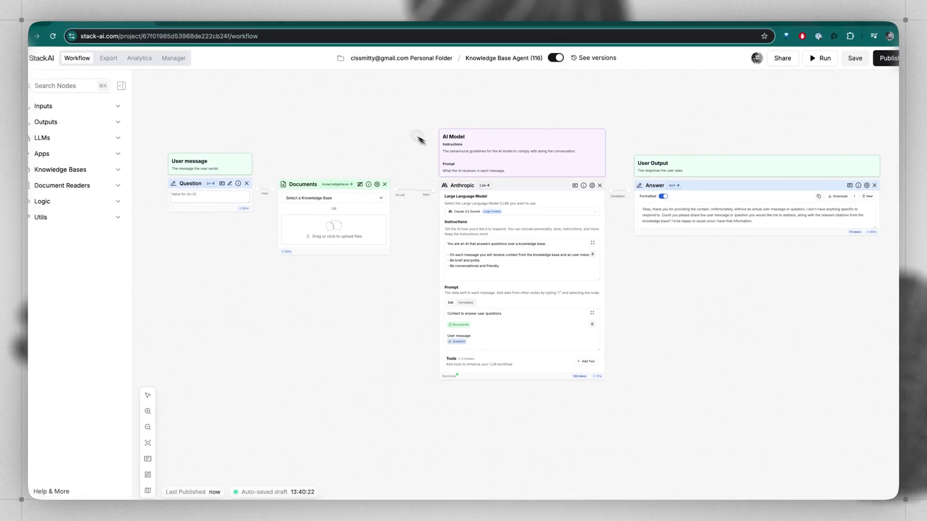
pyautogui.scroll(2, 408, 127)
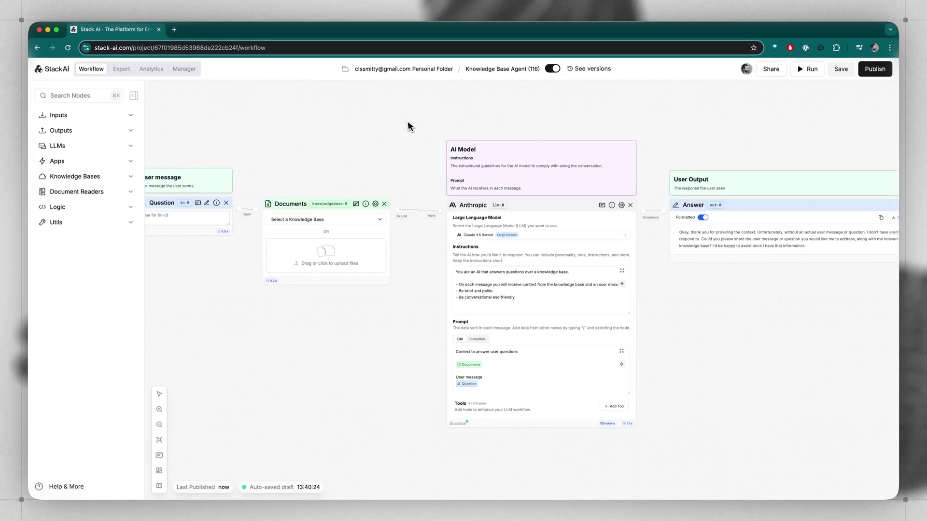
pyautogui.scroll(-3, 408, 127)
pyautogui.hscroll(-5, 458, 352)
pyautogui.moveTo(459, 352); pyautogui.dragTo(315, 399)
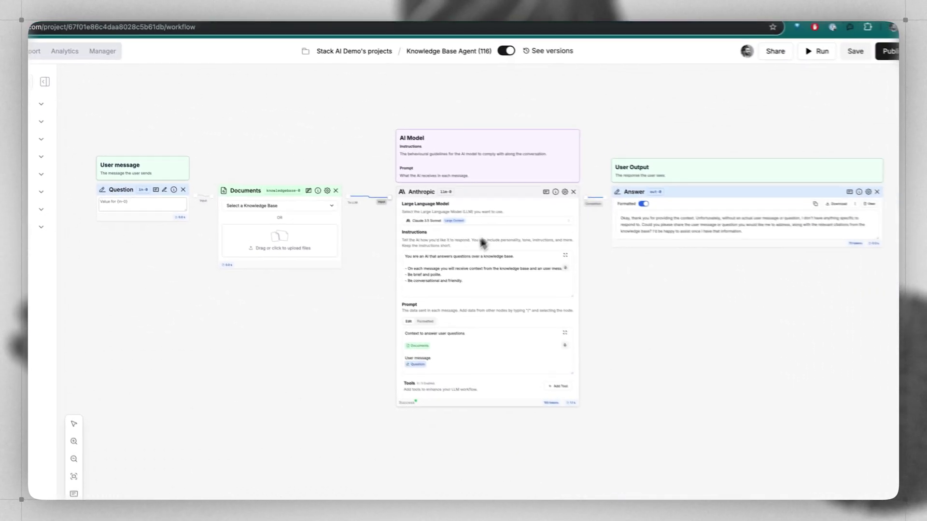
pyautogui.click(123, 72)
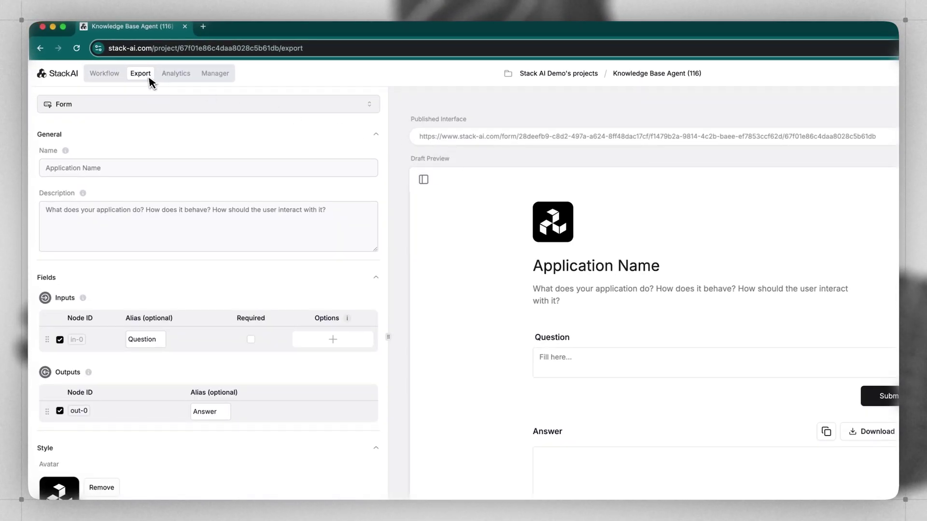
pyautogui.click(149, 105)
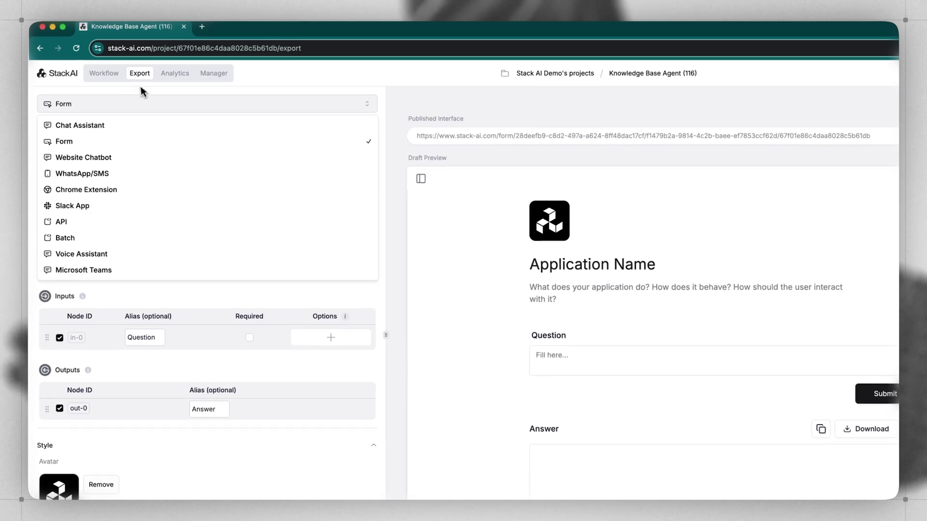
pyautogui.click(137, 104)
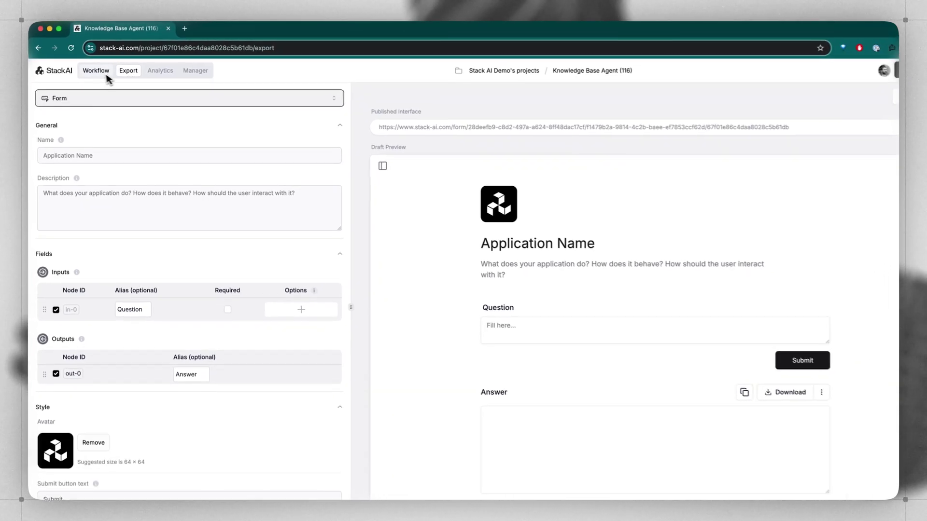
pyautogui.click(92, 73)
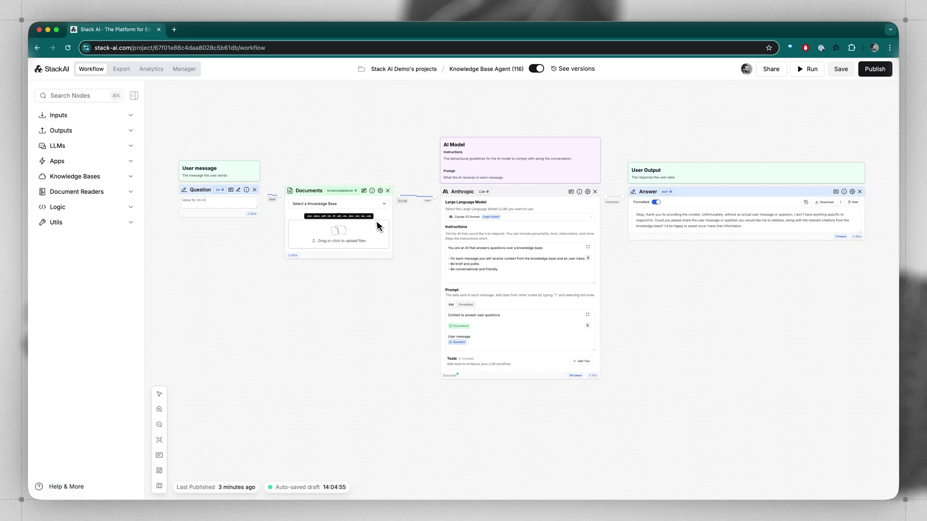
pyautogui.click(94, 117)
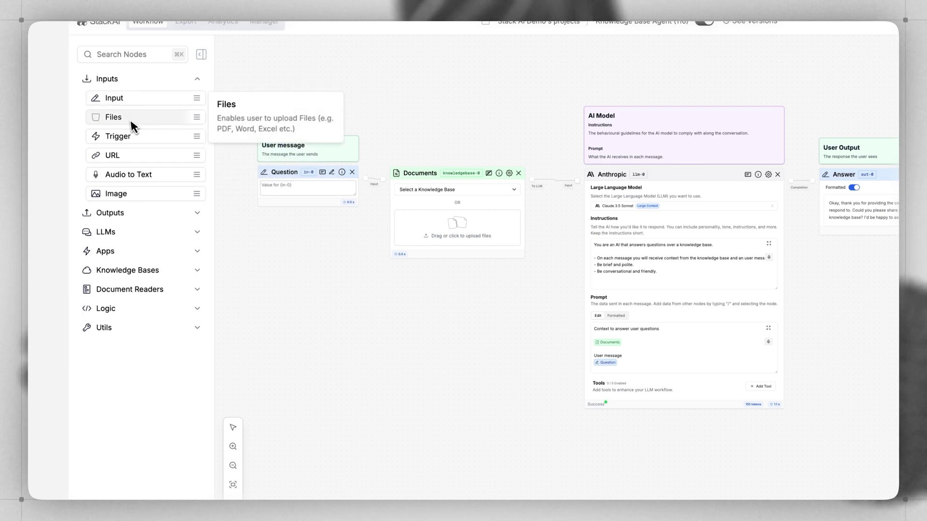
pyautogui.click(123, 214)
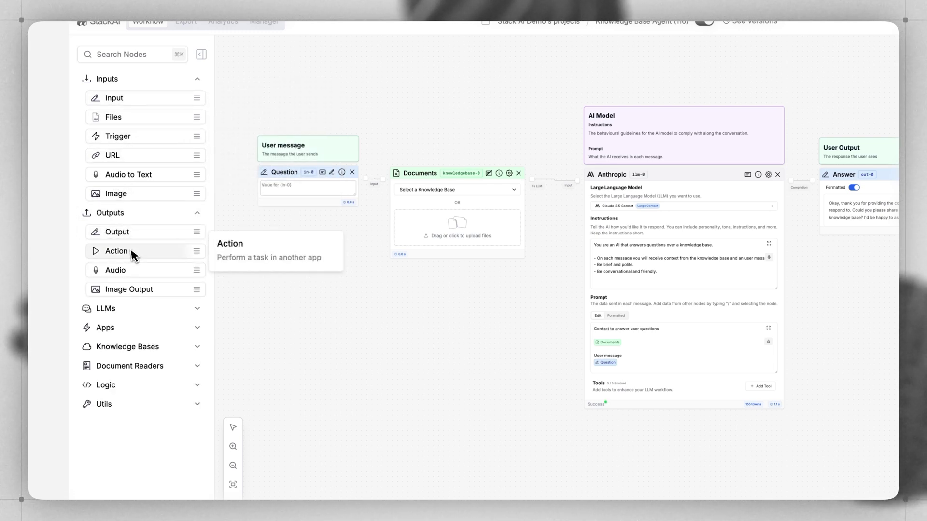
pyautogui.click(129, 308)
pyautogui.scroll(-3, 144, 270)
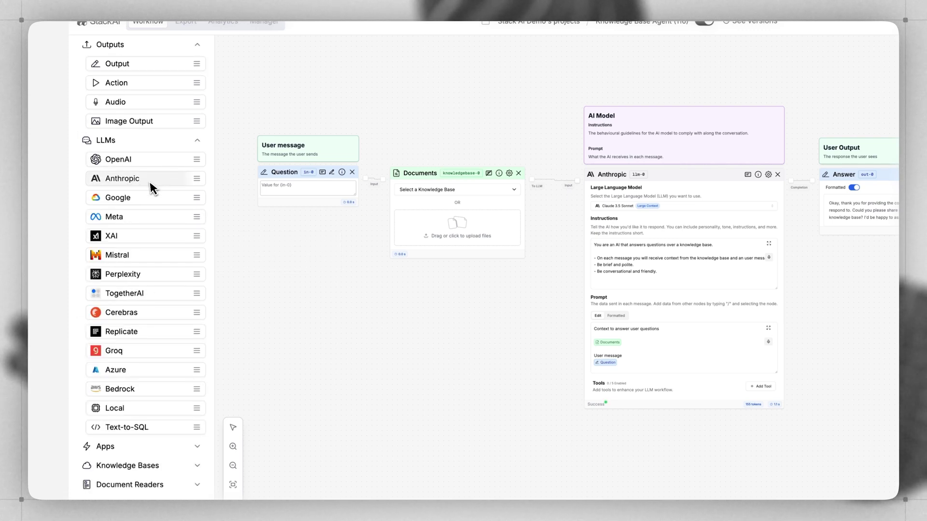
pyautogui.scroll(3, 151, 242)
pyautogui.click(162, 305)
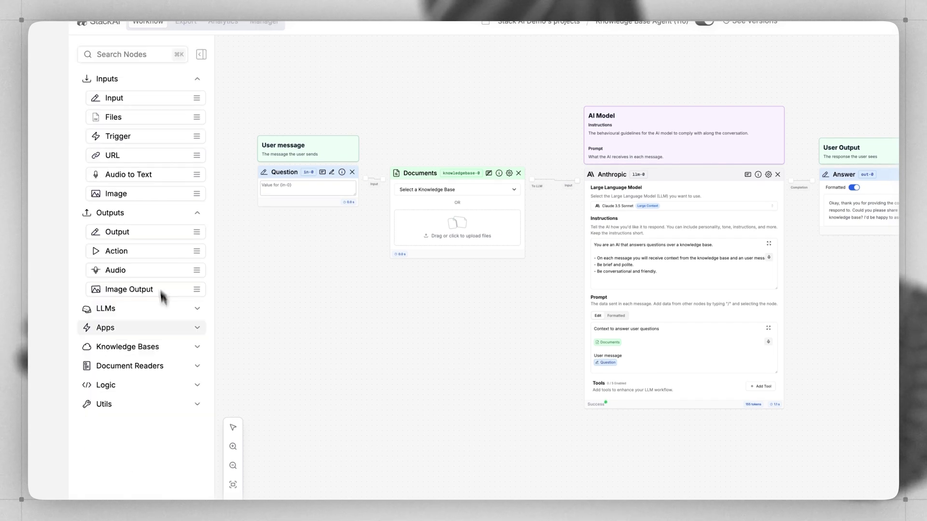
pyautogui.click(160, 329)
pyautogui.click(163, 332)
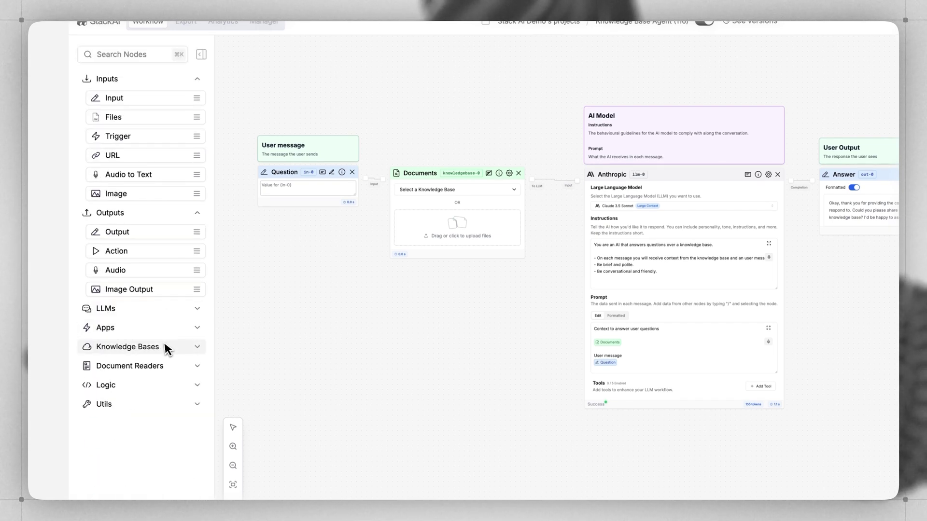
pyautogui.click(165, 347)
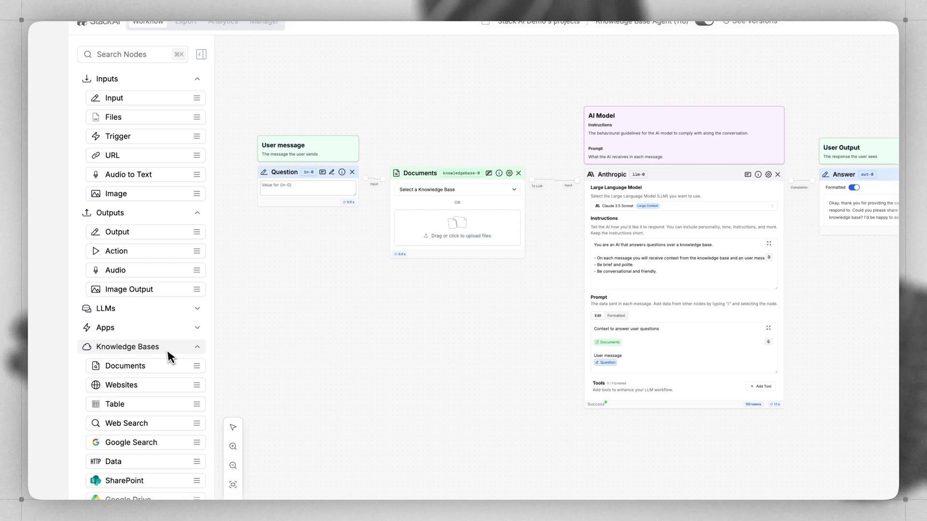
pyautogui.click(167, 349)
pyautogui.click(158, 364)
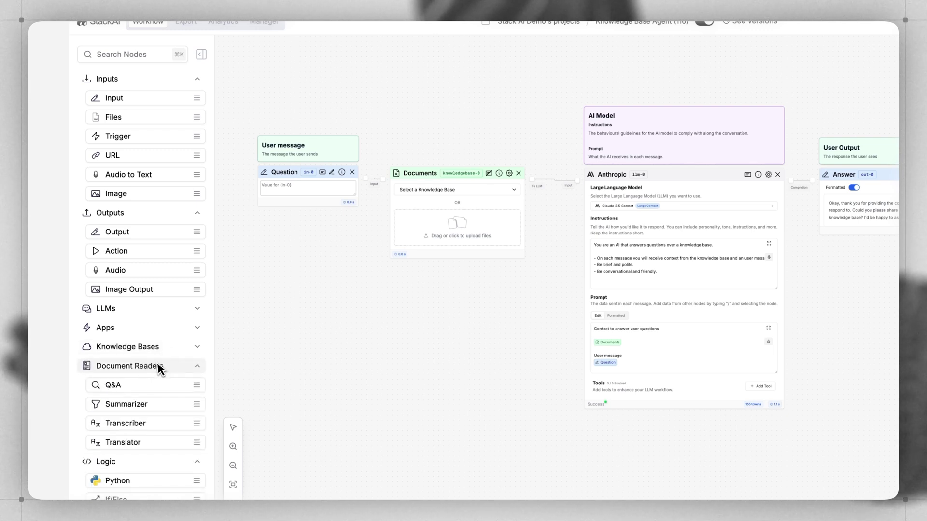
pyautogui.click(182, 368)
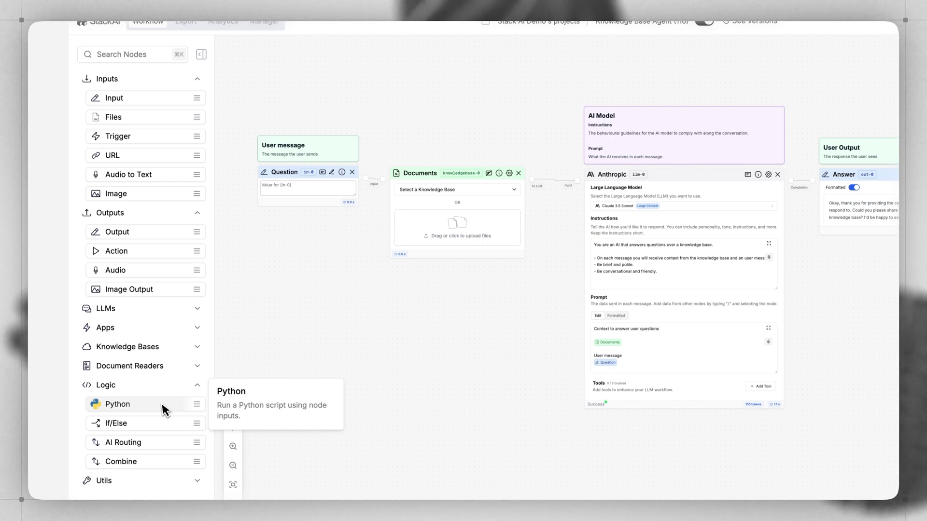
pyautogui.click(151, 480)
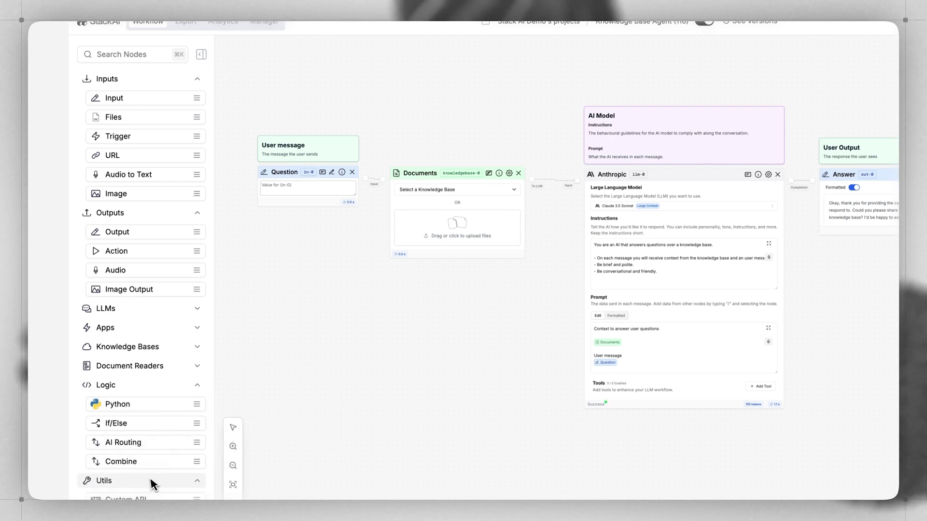
pyautogui.scroll(-2, 151, 482)
pyautogui.scroll(3, 152, 484)
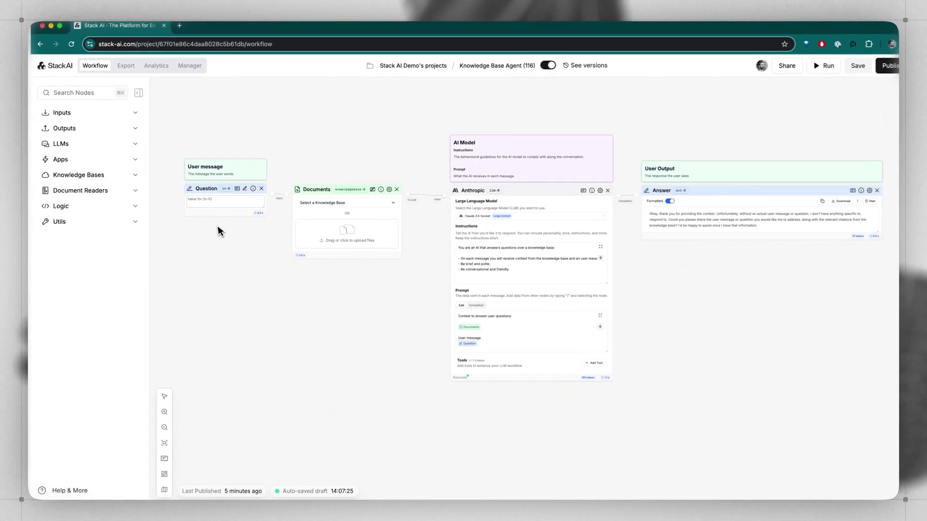
# Check the export options, set Documents to My Data 6, and run the workflow.
pyautogui.click(126, 67)
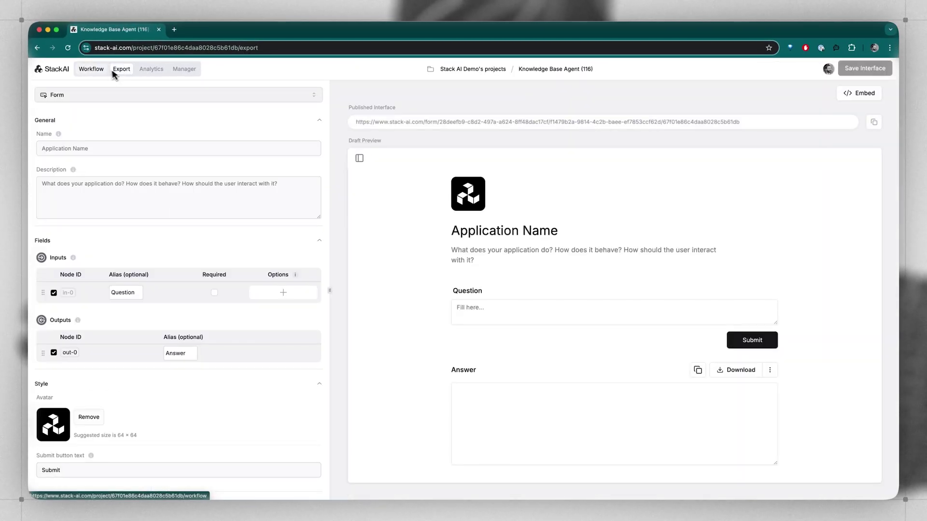
pyautogui.click(91, 69)
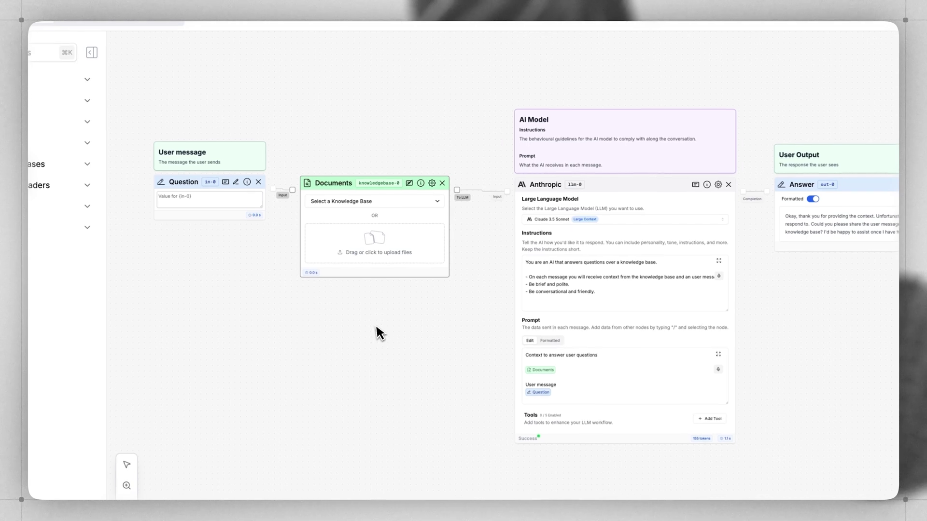
pyautogui.click(349, 202)
pyautogui.click(347, 226)
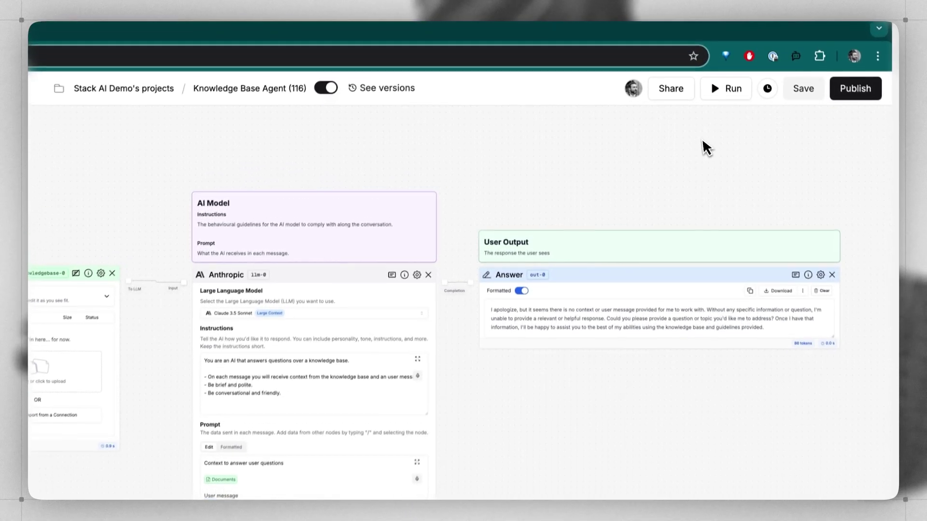
pyautogui.click(728, 104)
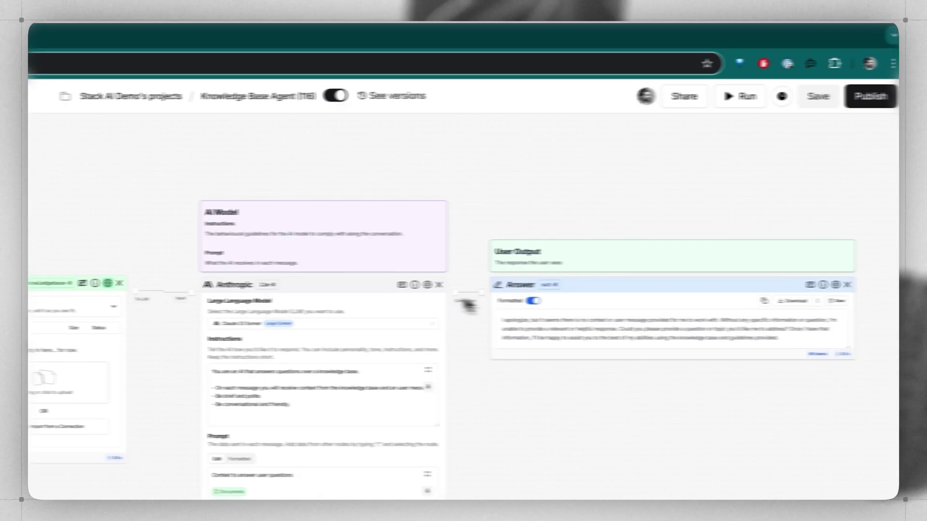
# Run the agent with 'how many colors are there?', then view Analytics and Manager.
pyautogui.click(296, 303)
pyautogui.write('how many color')
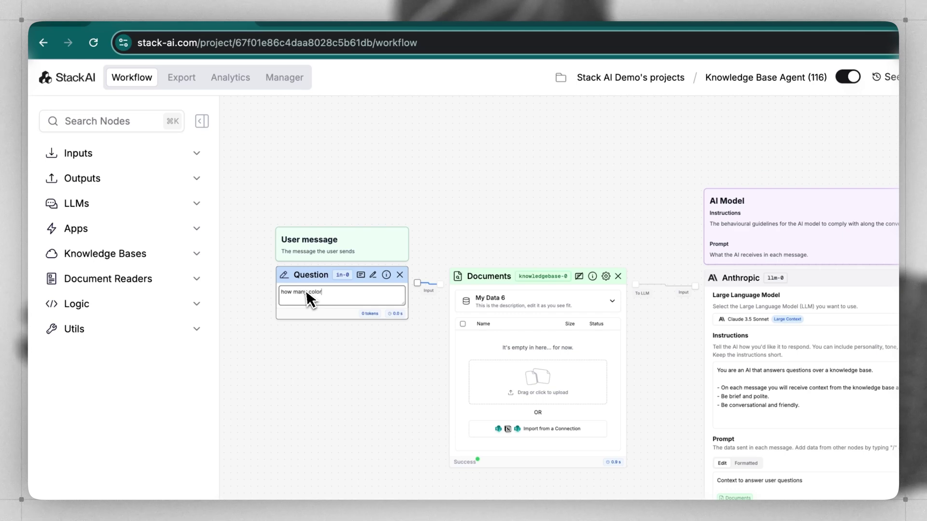
pyautogui.write('s are there?')
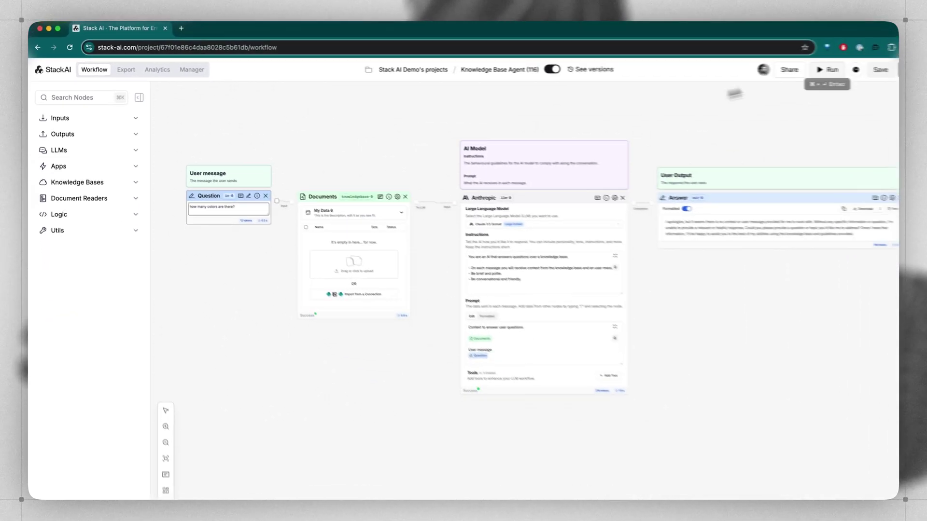
pyautogui.click(828, 70)
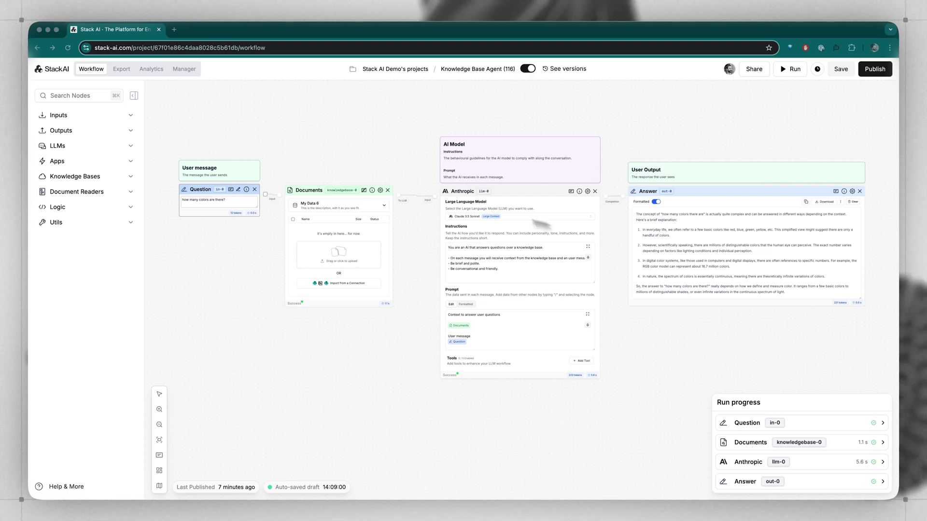
pyautogui.click(148, 69)
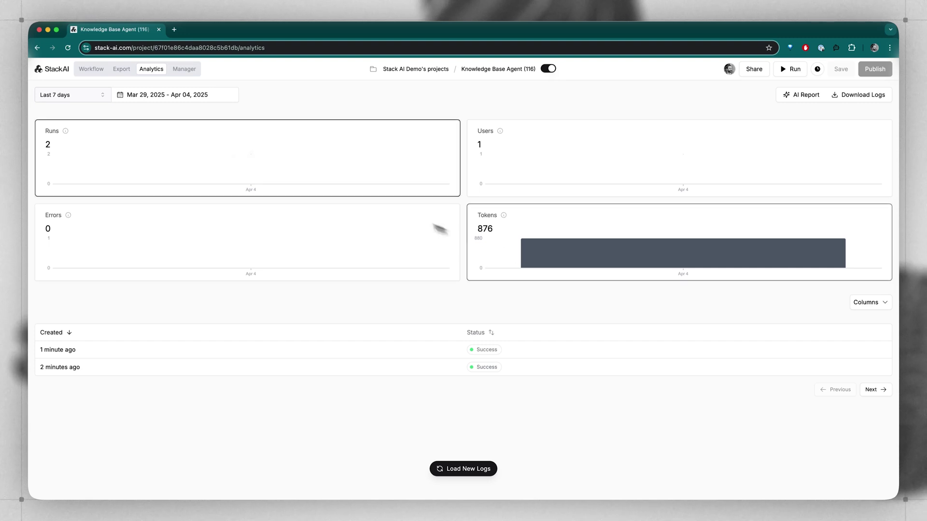
pyautogui.click(184, 69)
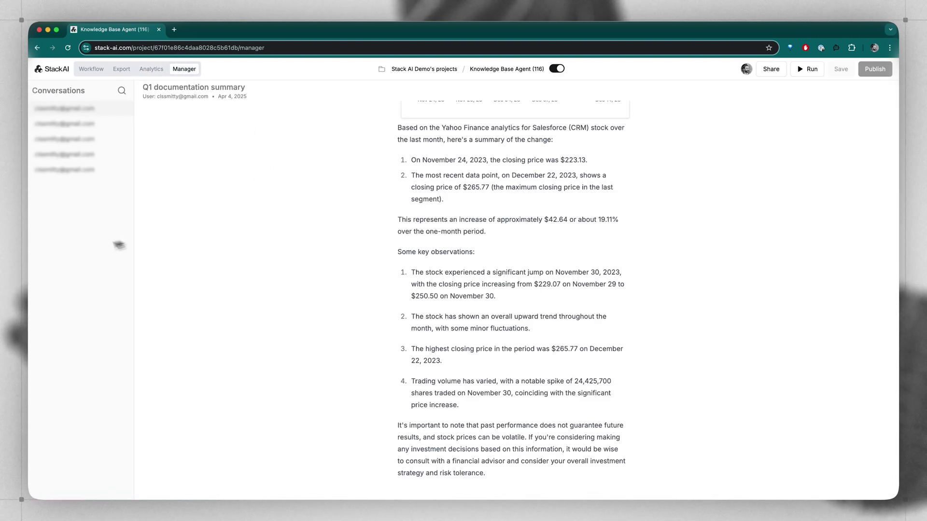
# Review logged conversations including the Q1 documentation summary, then begin publishing the workflow.
pyautogui.click(53, 136)
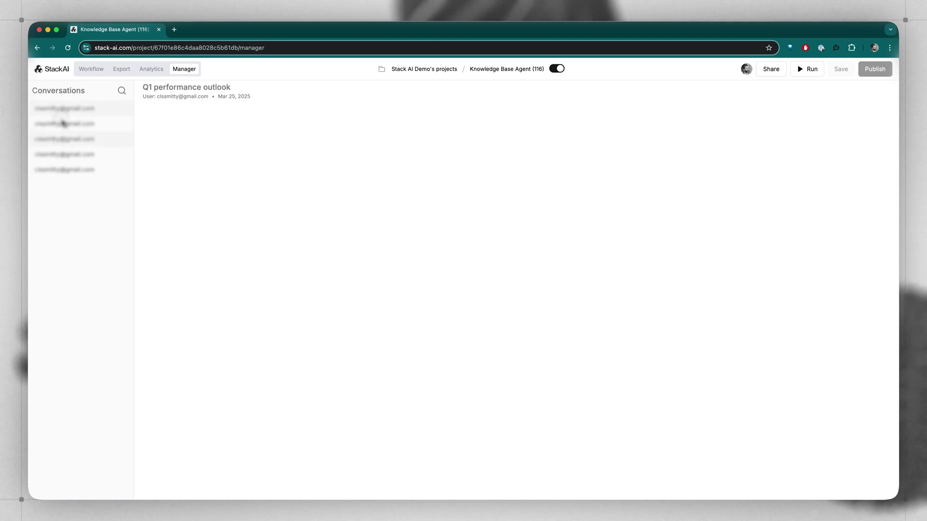
pyautogui.click(62, 124)
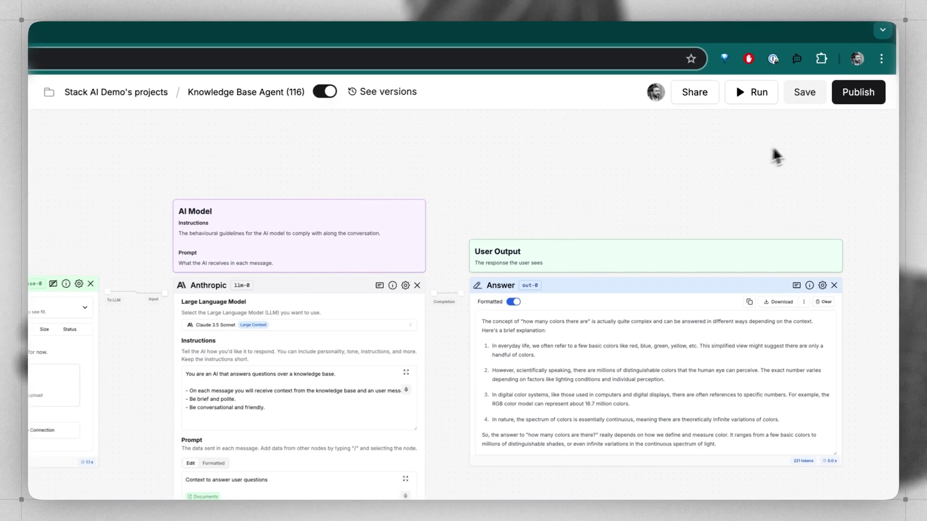
pyautogui.click(877, 71)
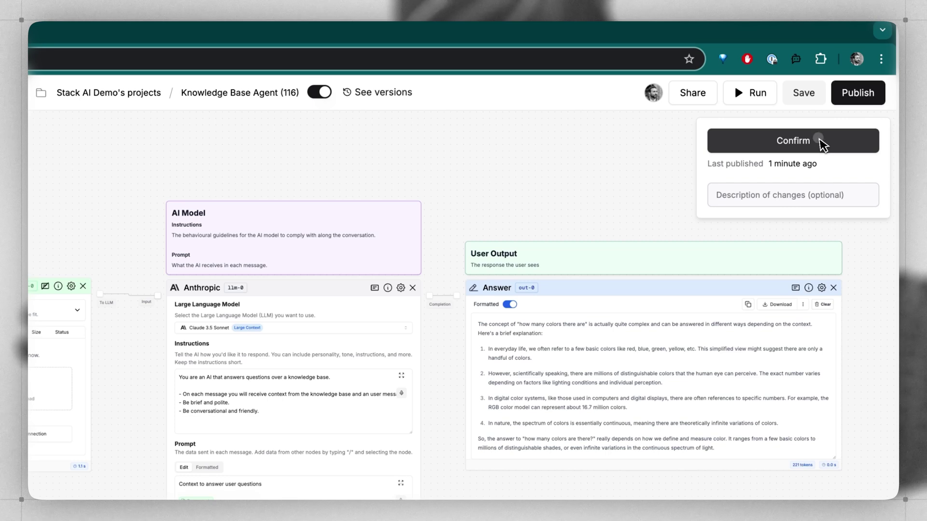
# Confirm publishing and open the published My Knowledgebase App interface.
pyautogui.click(821, 140)
pyautogui.click(758, 167)
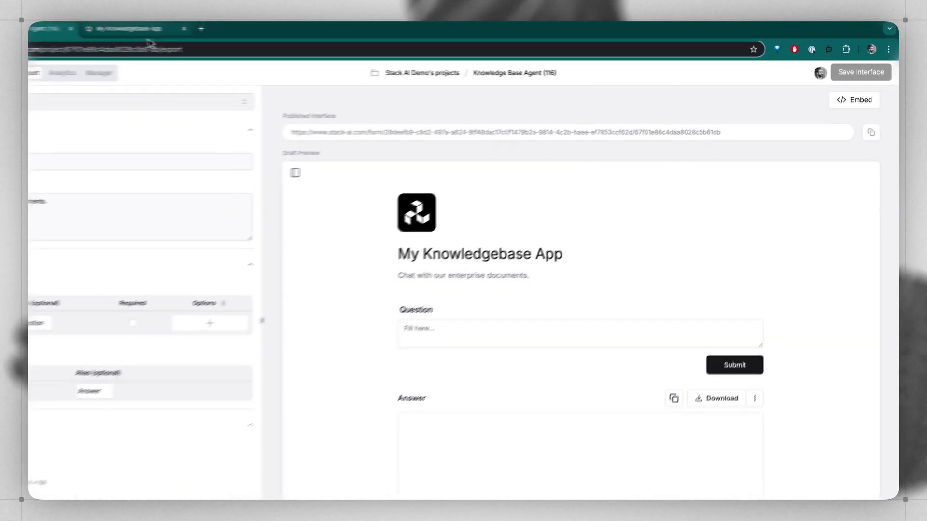
pyautogui.click(145, 30)
# Submit the question 'What is the meaning of life?' in the published app.
pyautogui.click(383, 212)
pyautogui.write('What is the meaning of life?')
pyautogui.click(583, 247)
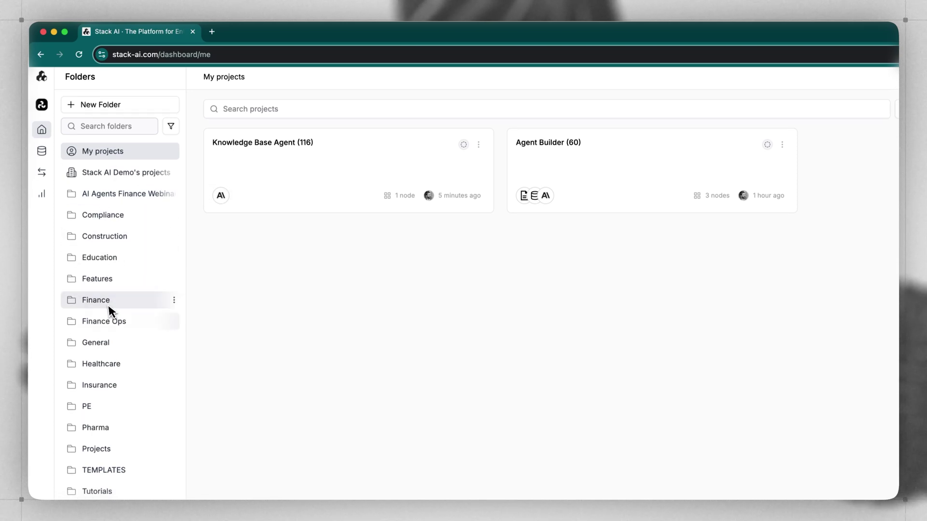
# Browse the Tutorials folder and archived Research Agent options, then open Connections.
pyautogui.click(96, 494)
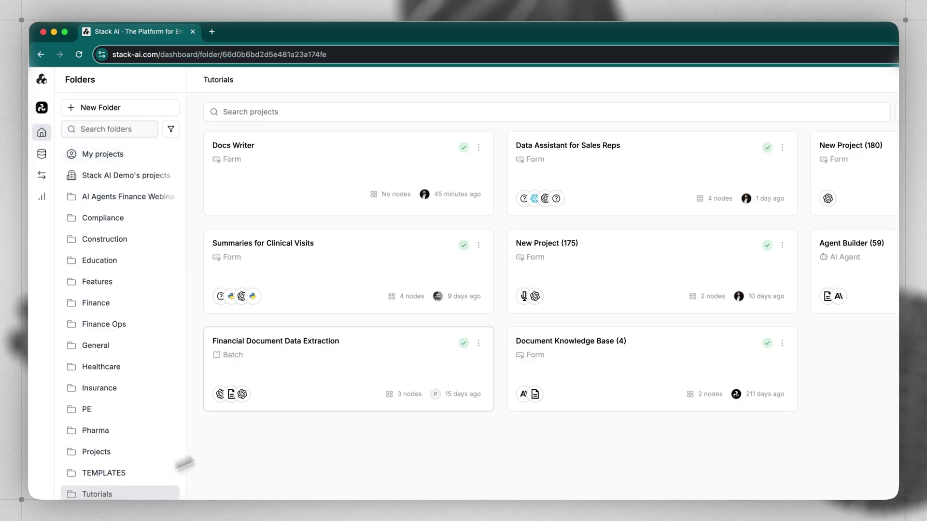
pyautogui.click(80, 157)
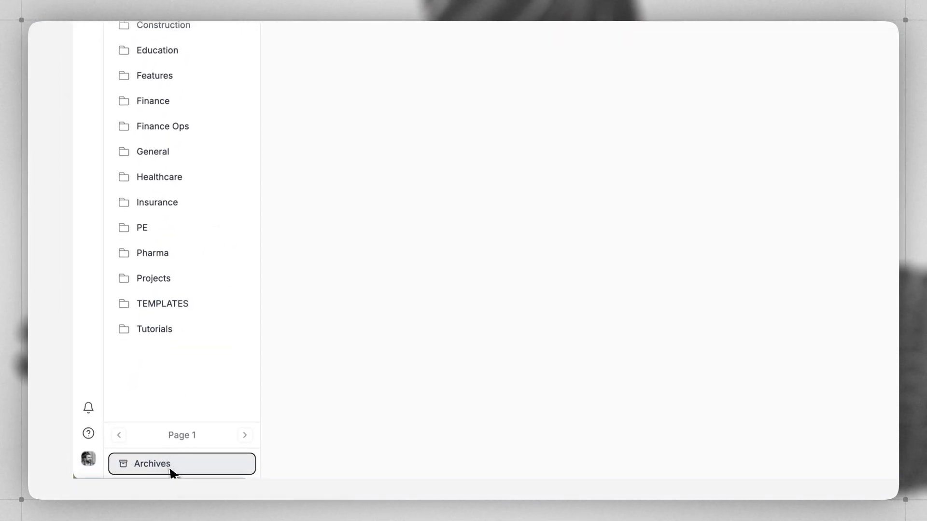
pyautogui.click(565, 92)
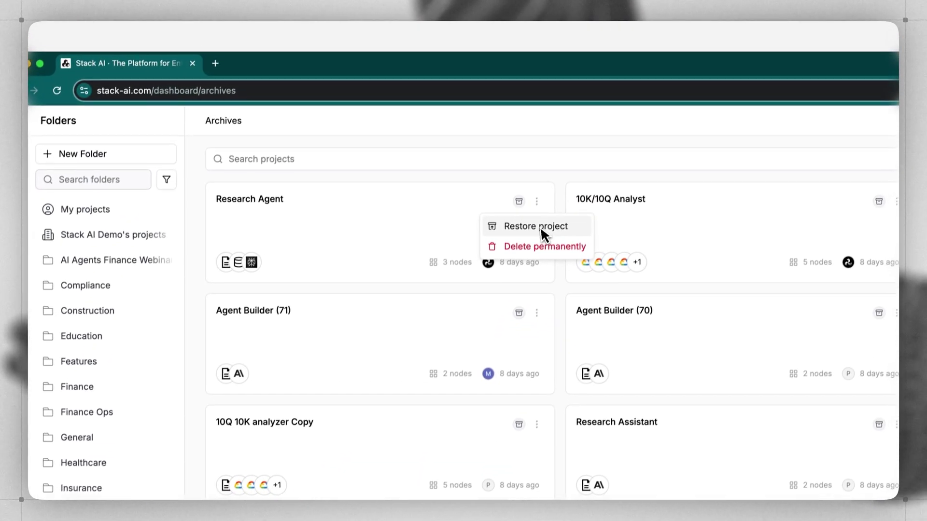
pyautogui.click(533, 237)
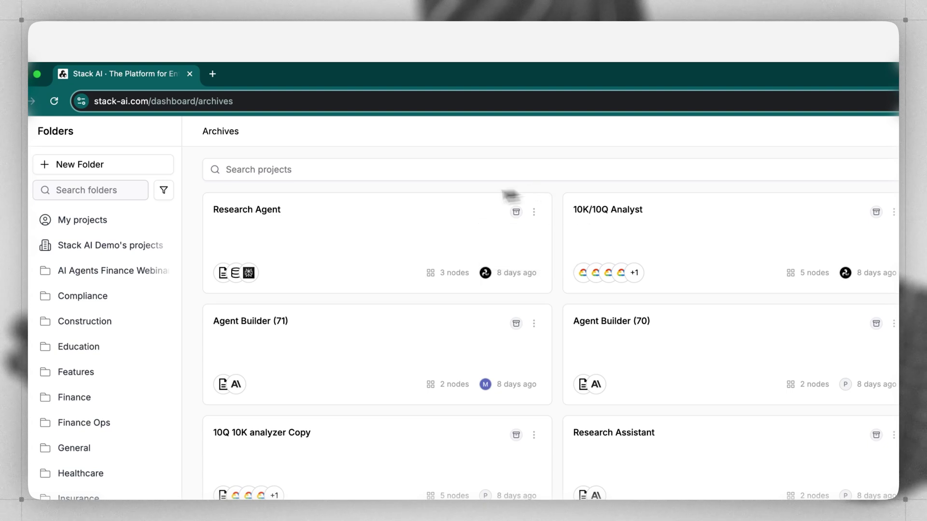
pyautogui.click(73, 220)
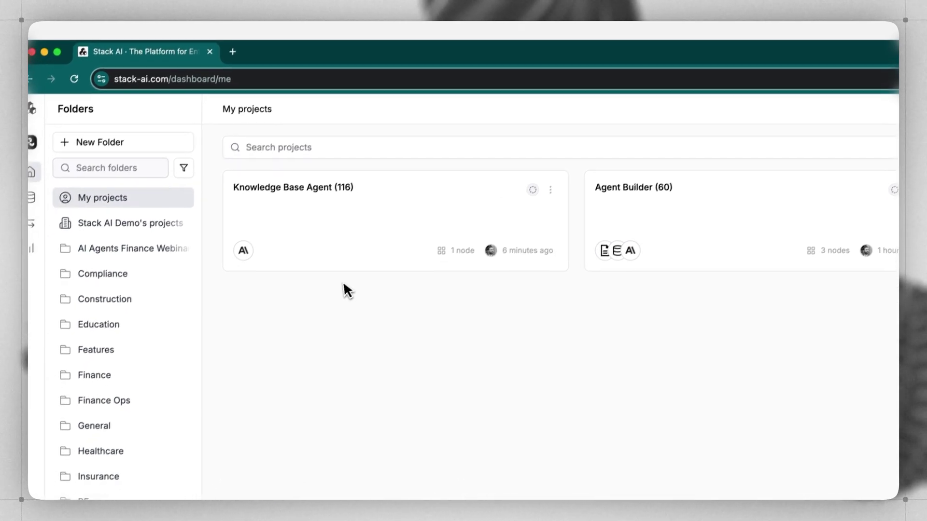
pyautogui.click(60, 207)
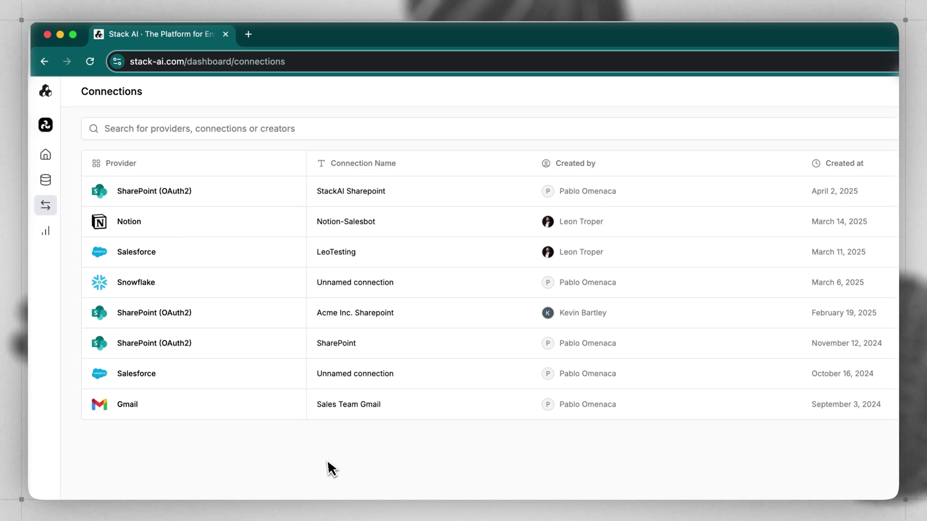
# Add empty knowledge base My Data 8, previewing then closing the Import from a Connection window.
pyautogui.moveTo(181, 325)
pyautogui.click(54, 186)
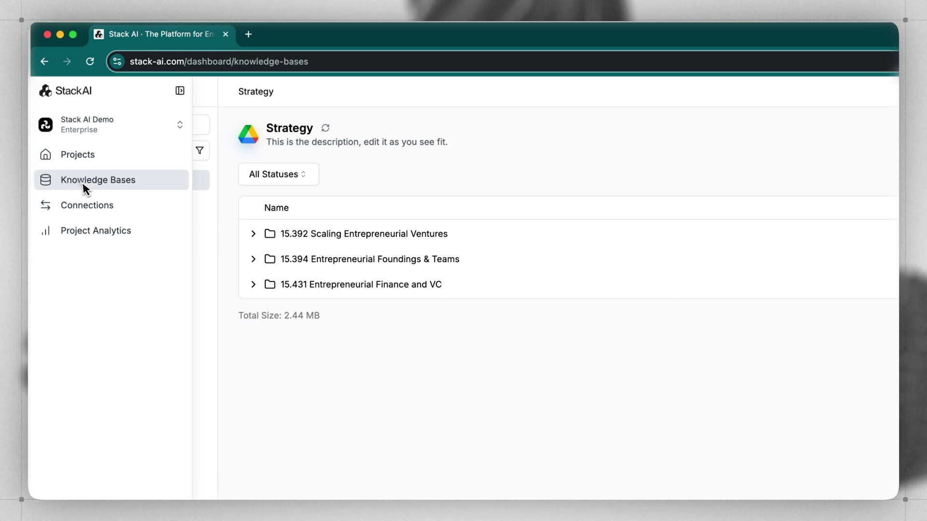
pyautogui.click(166, 127)
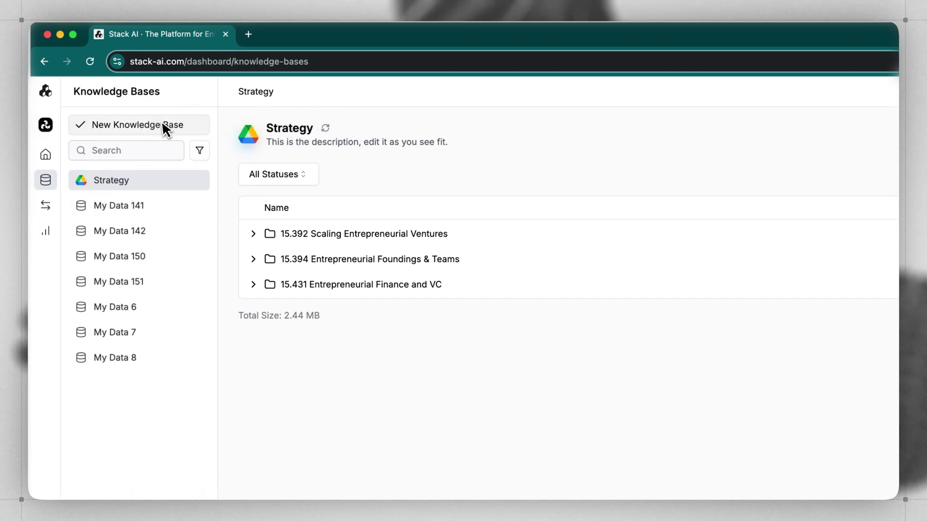
pyautogui.click(820, 382)
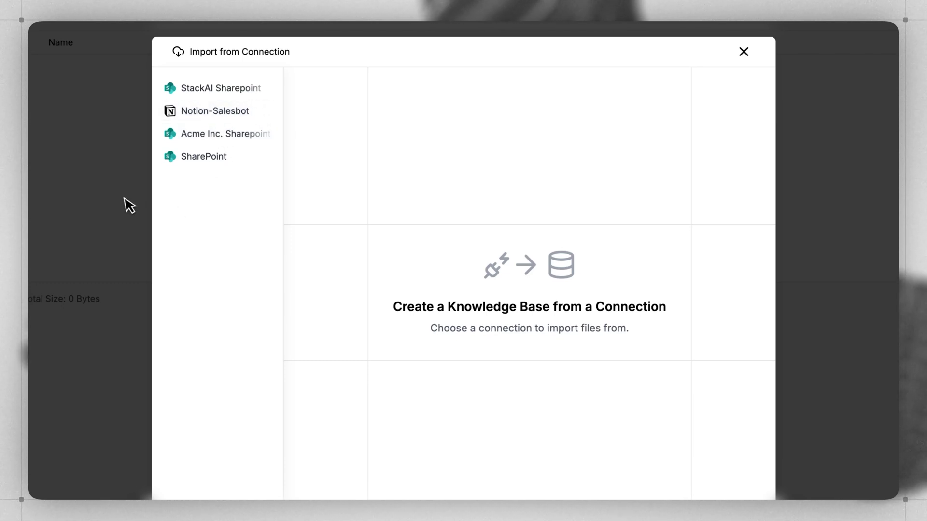
pyautogui.click(744, 51)
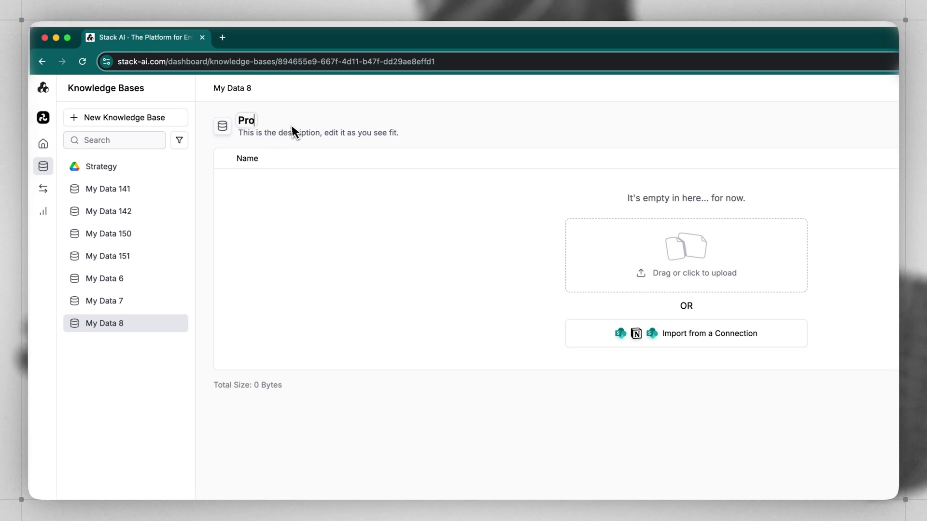
pyautogui.moveTo(48, 207)
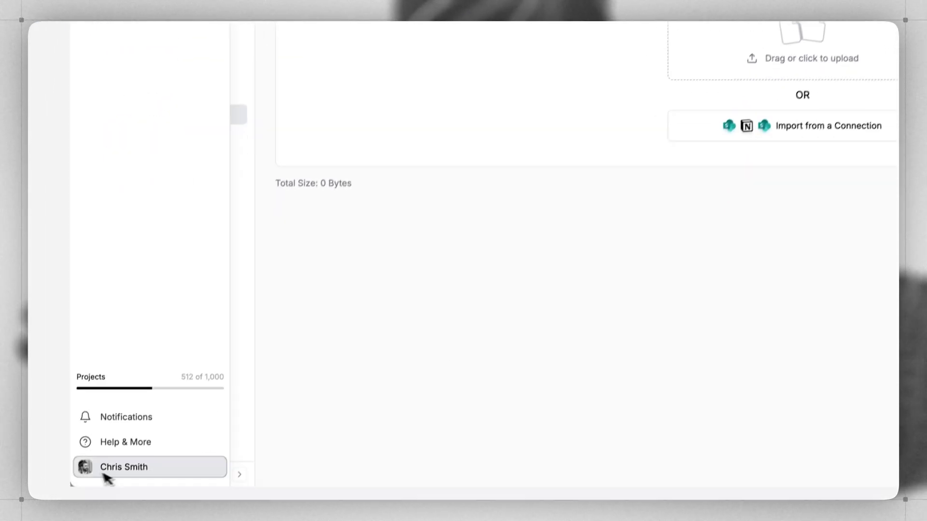
# Open Settings from the profile menu at the bottom of the sidebar.
pyautogui.click(109, 450)
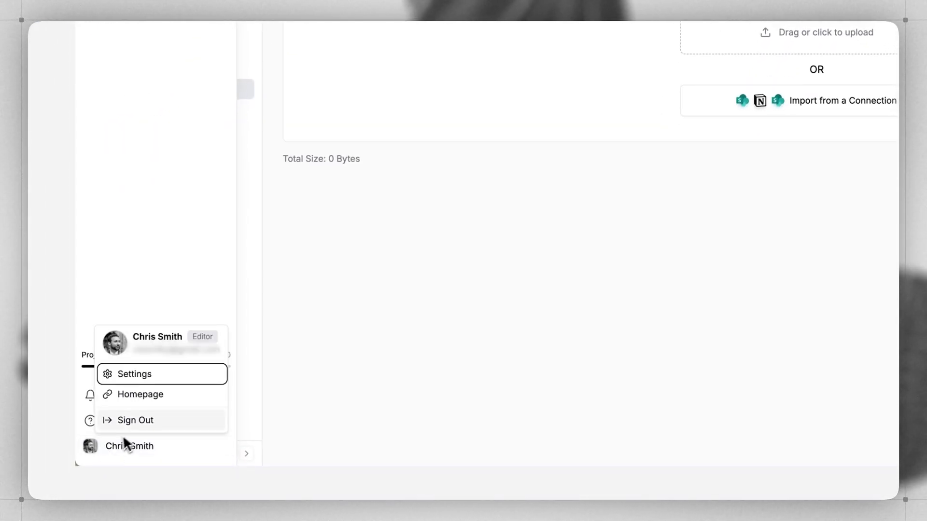
pyautogui.click(137, 377)
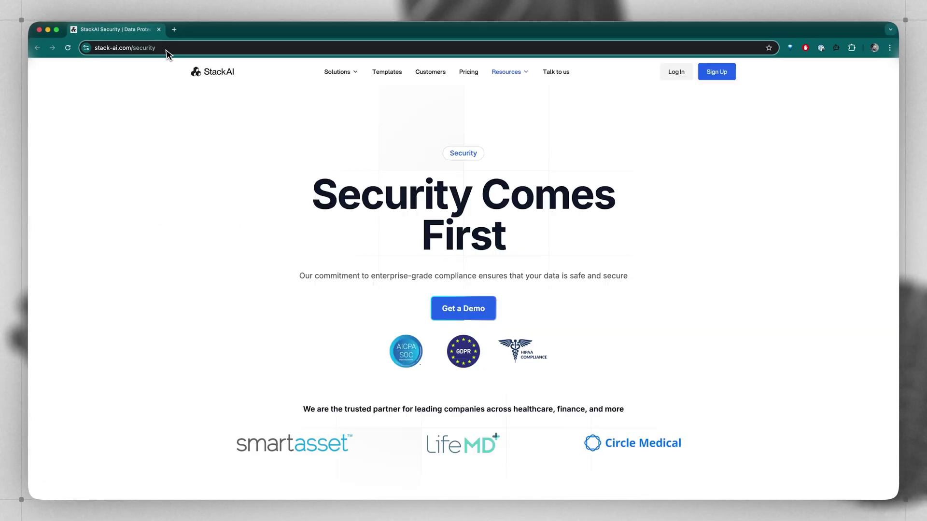
# Scroll the Security page past the certifications to the Deploy On-Premise and Ensure Secure Usage sections.
pyautogui.scroll(-1, 295, 319)
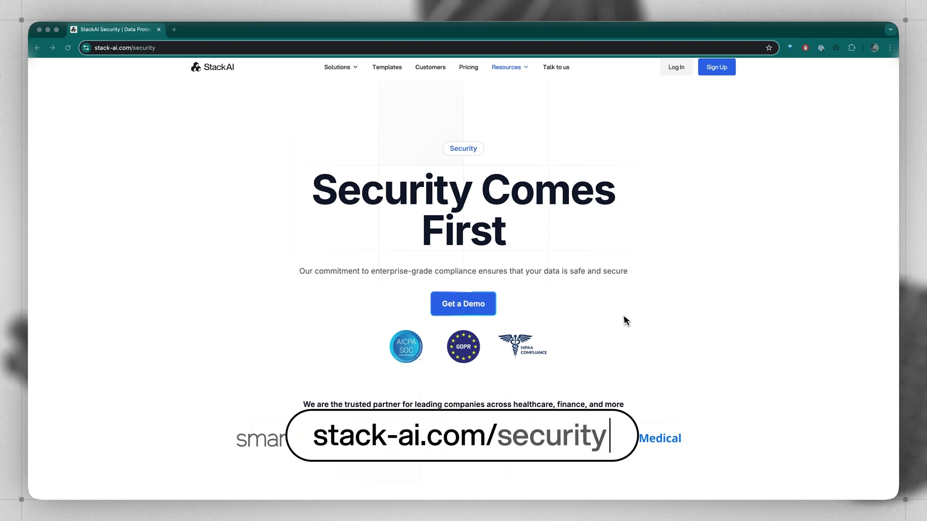
pyautogui.scroll(-15, 625, 320)
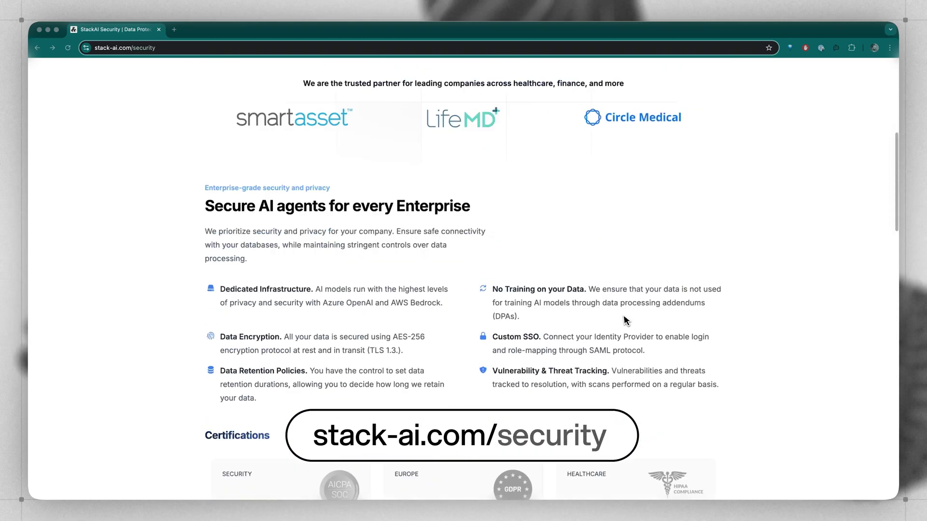
pyautogui.scroll(-7, 625, 321)
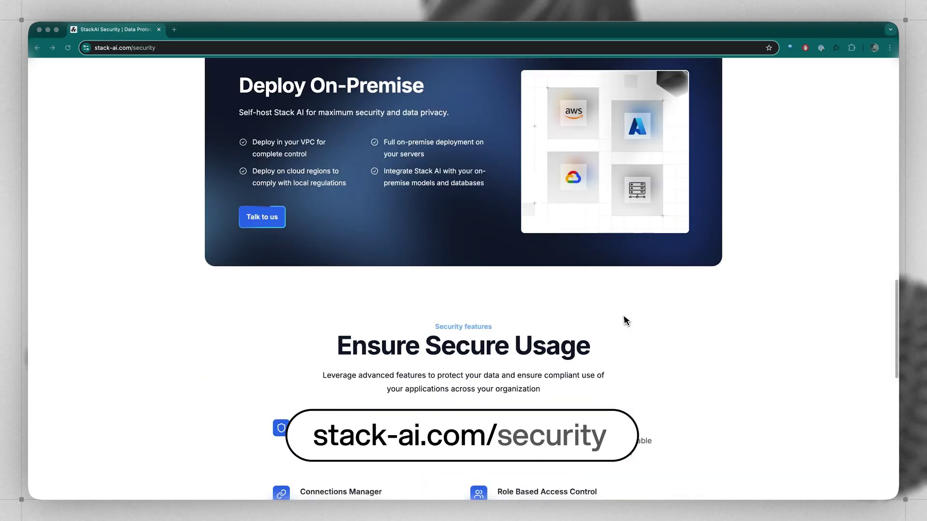